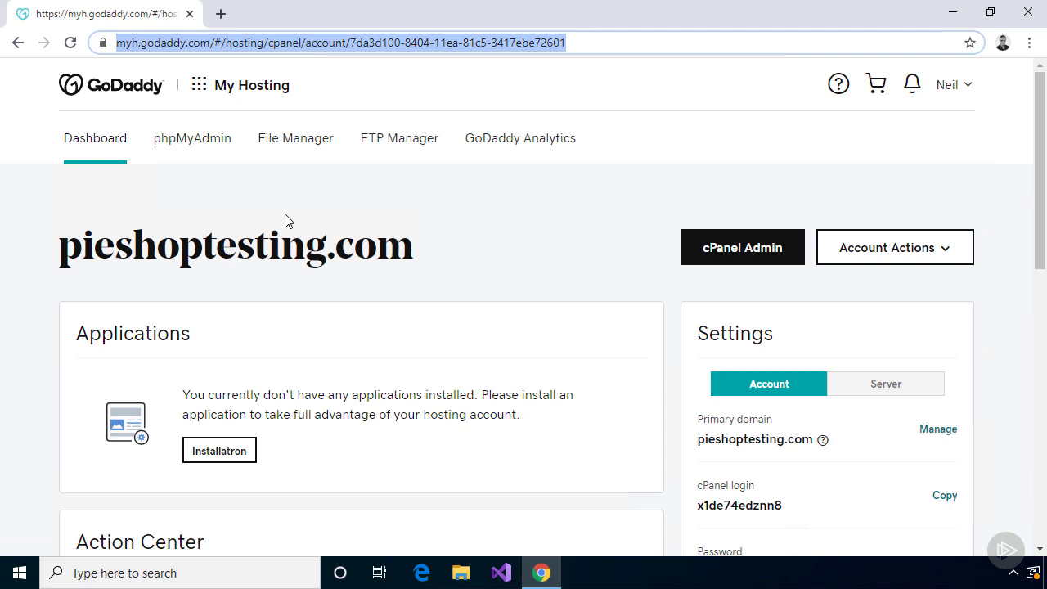
# Go to GoDaddy's Domain Manager through Quick Links > Domains to see pieshoptesting.com listed
pyautogui.click(201, 90)
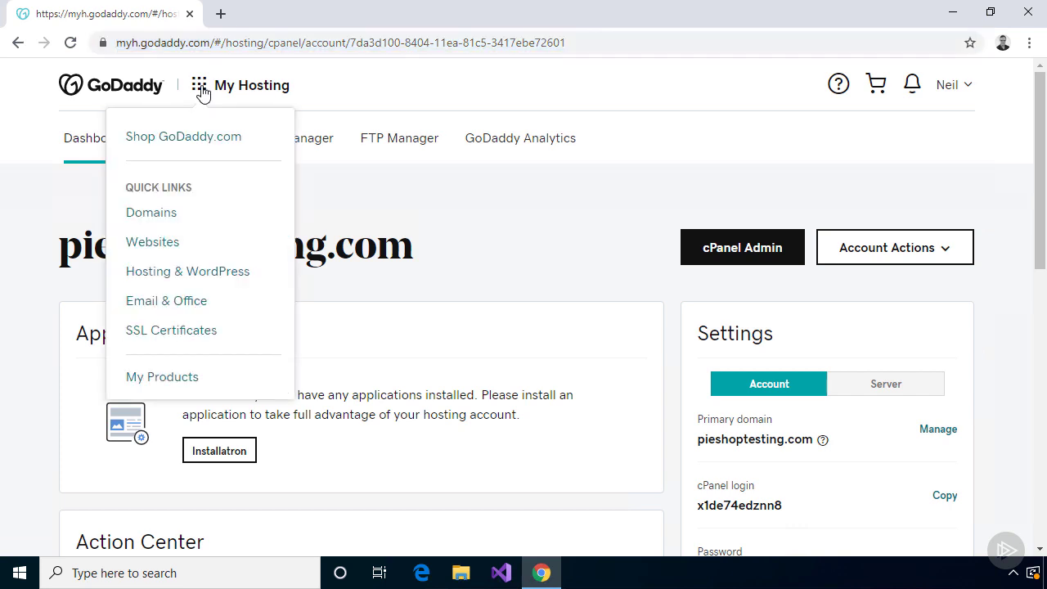
pyautogui.click(156, 217)
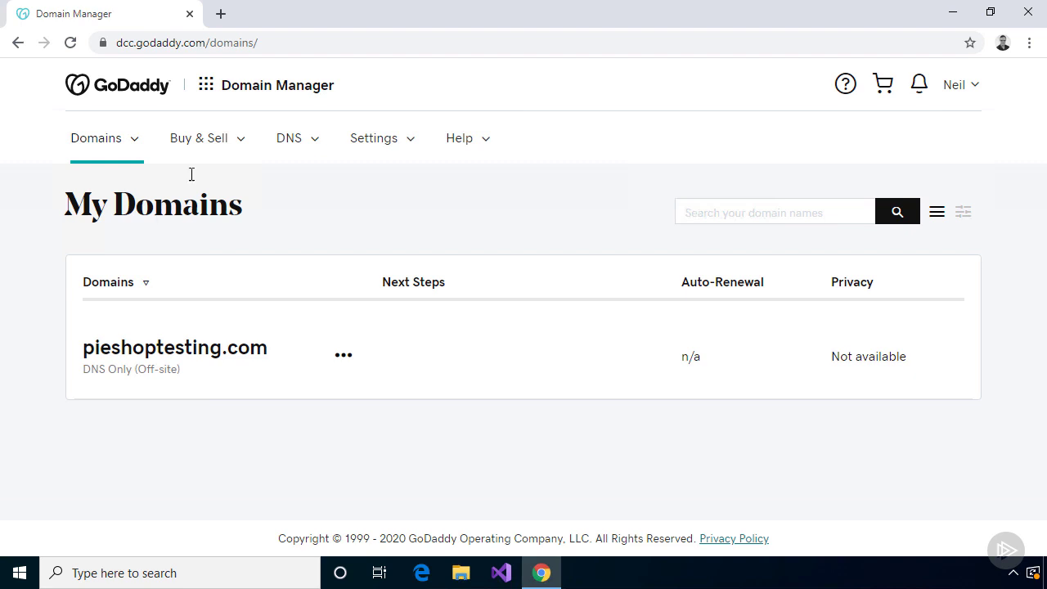
# Search GoDaddy's Domain Search for pieshoptesting.com, which shows it available at C$0.99
pyautogui.click(218, 139)
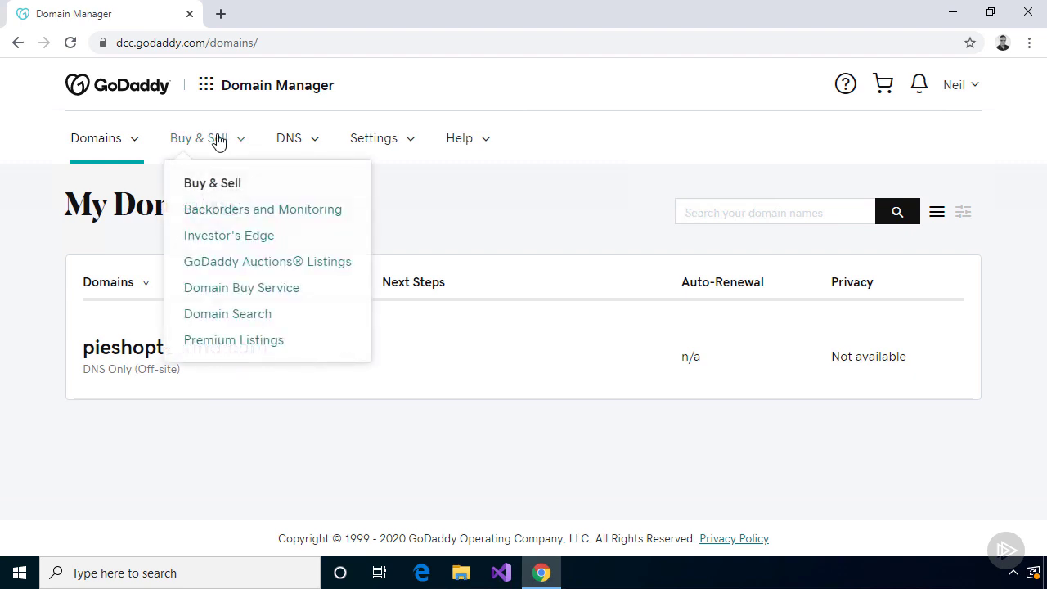
pyautogui.click(226, 315)
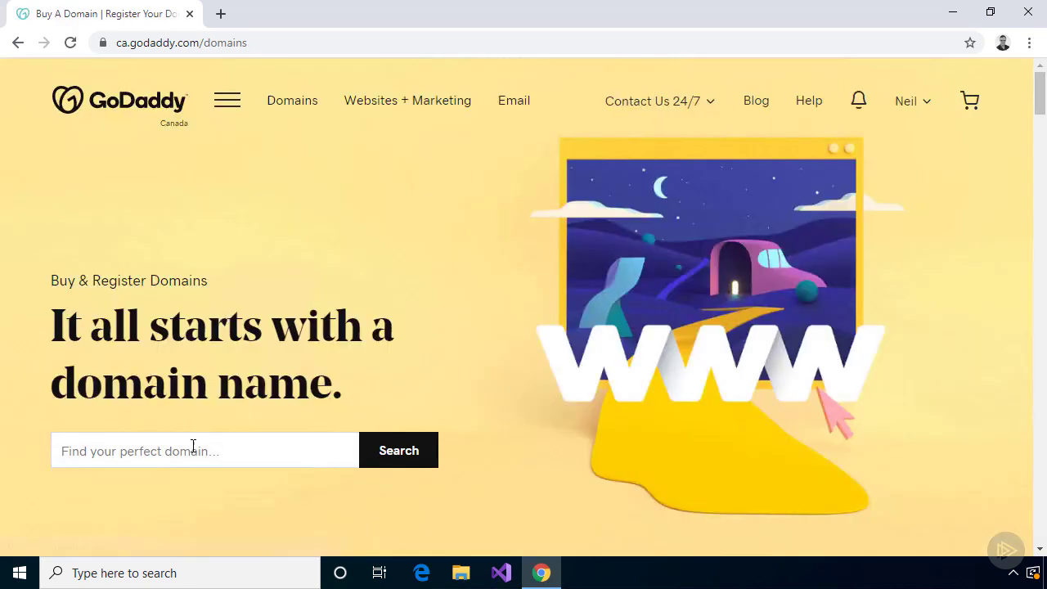
pyautogui.click(193, 446)
pyautogui.write('pieshoptesting.com')
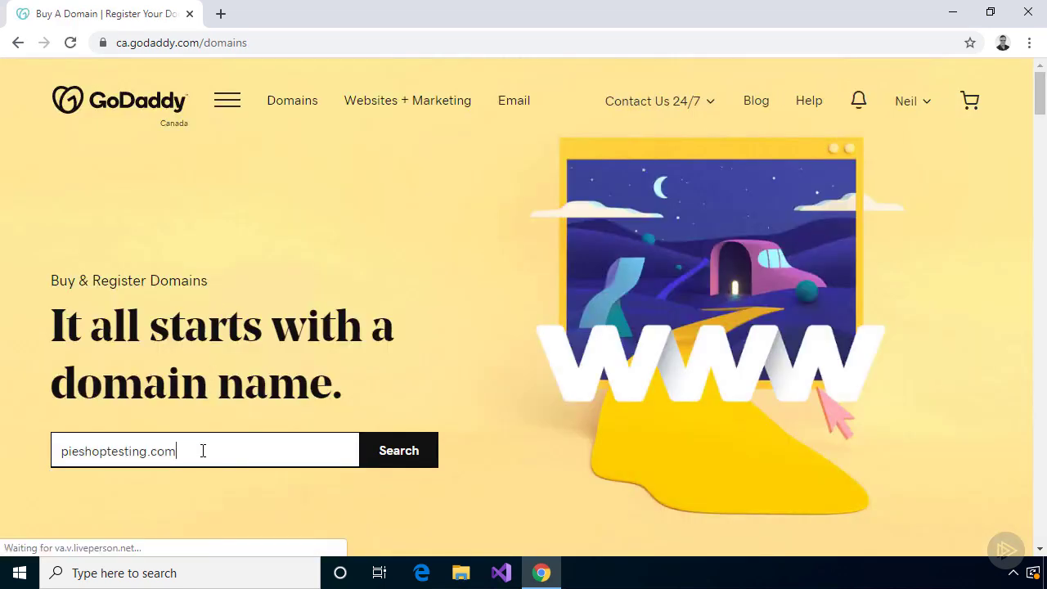
pyautogui.press('Return')
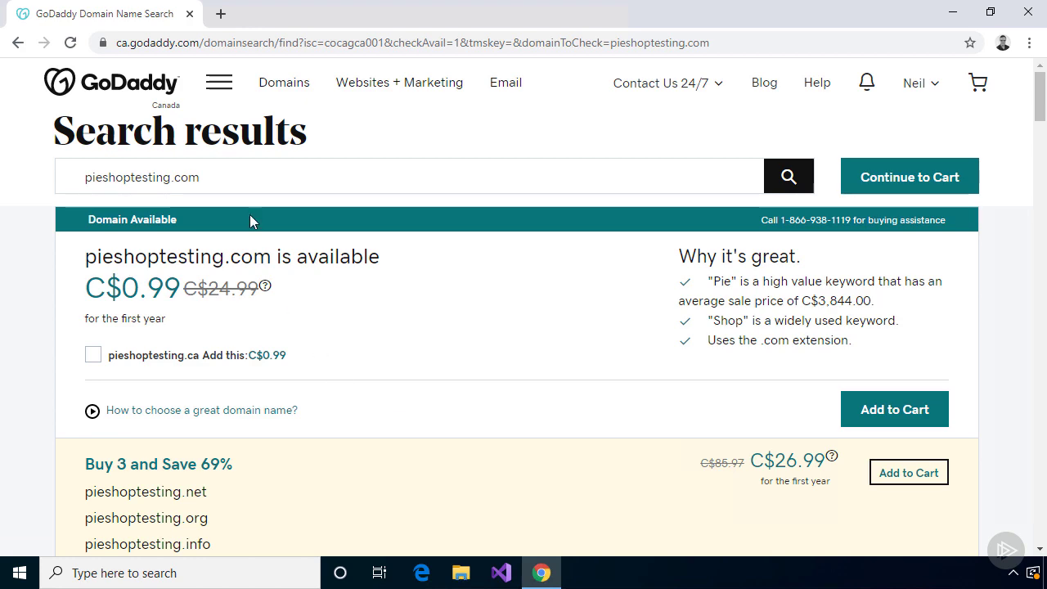
pyautogui.click(221, 18)
# Go to the easyDNS website and open its control panel login
pyautogui.write('easydns')
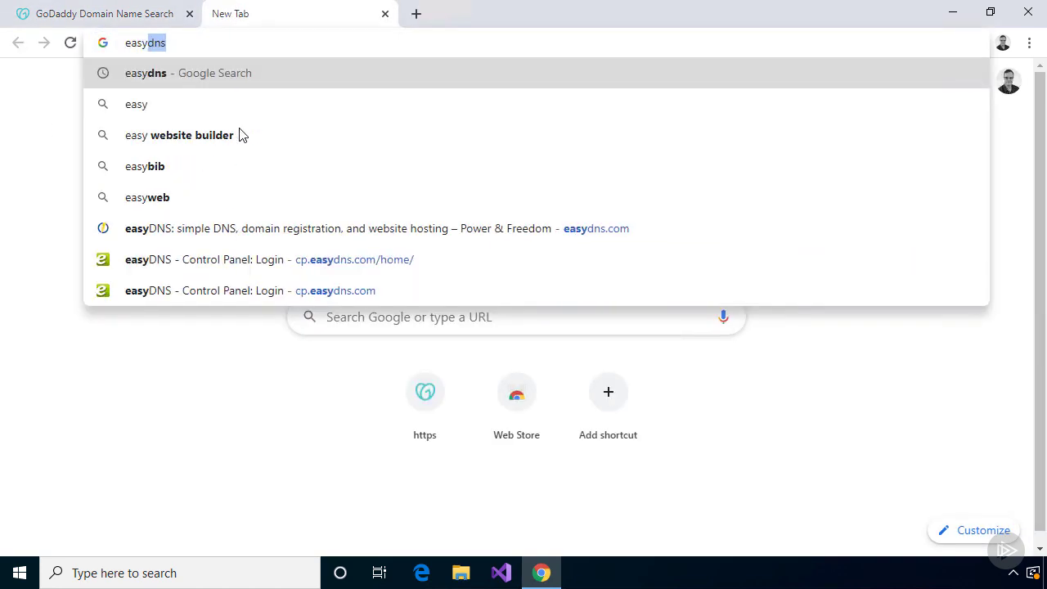
pyautogui.press('Down')
pyautogui.press('Down')
pyautogui.press('Down')
pyautogui.press('Down')
pyautogui.press('Down')
pyautogui.press('Return')
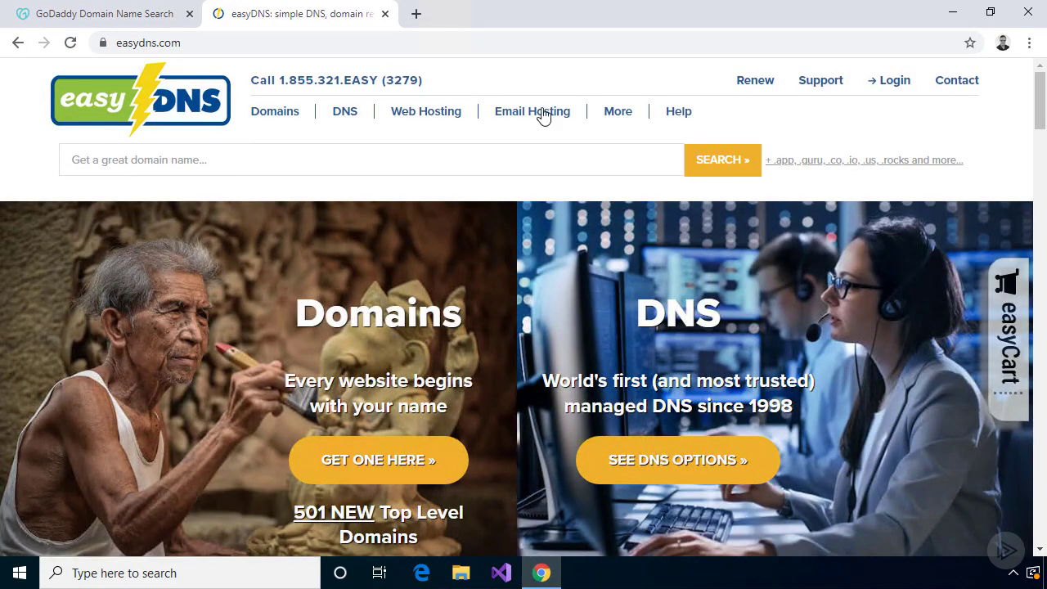
pyautogui.click(888, 79)
# Sign in with the account username, password and two-factor token to reach Domain Administration
pyautogui.write('********')
pyautogui.press('Tab')
pyautogui.write('••••')
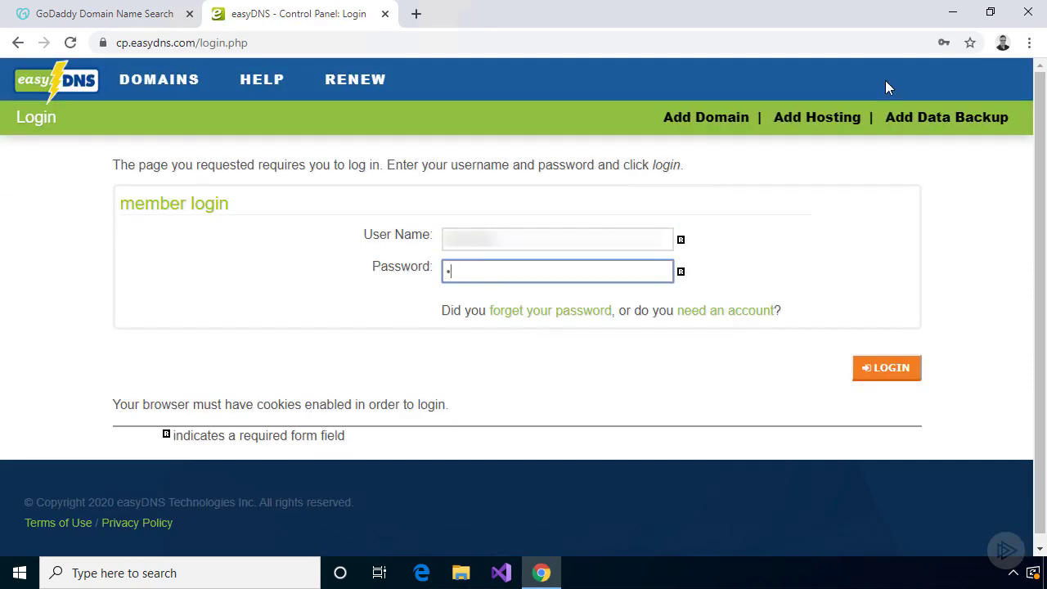
pyautogui.write('••••••')
pyautogui.click(889, 367)
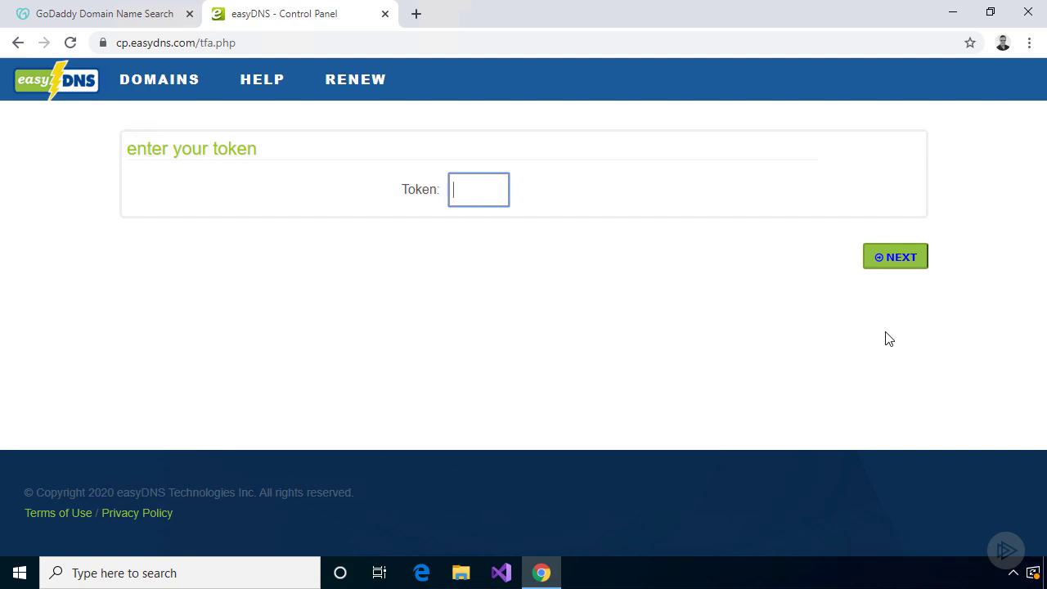
pyautogui.click(895, 261)
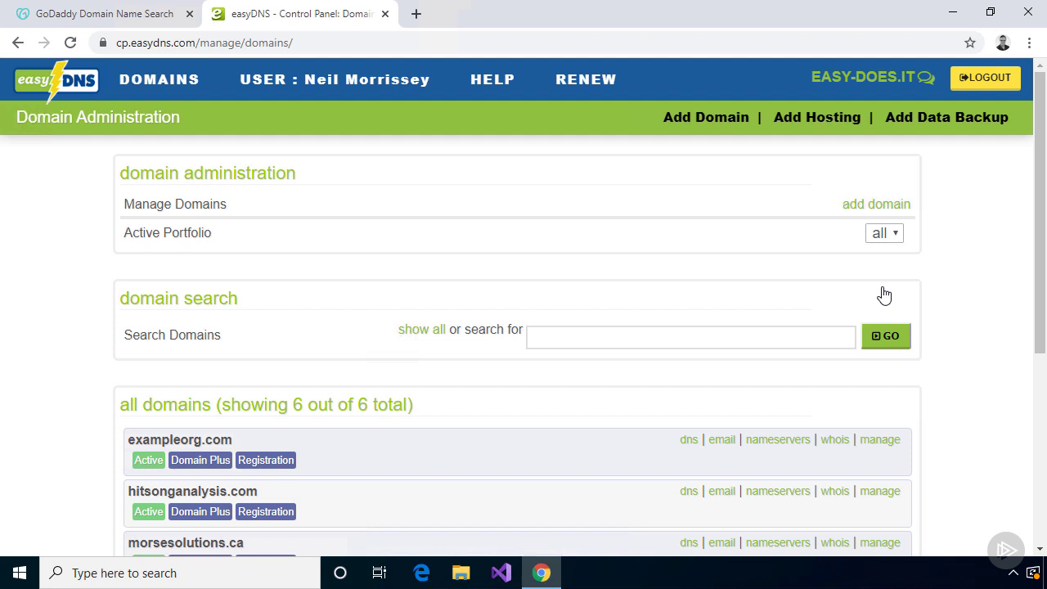
# Add a new domain to register, entering pieshoptesting with .com, and check its availability
pyautogui.click(720, 119)
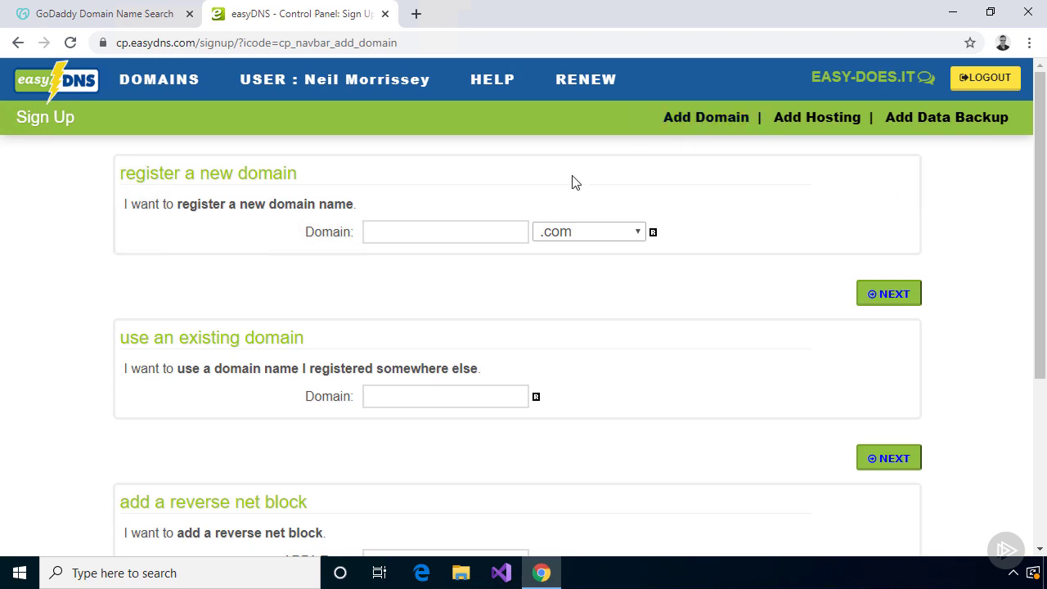
pyautogui.click(499, 230)
pyautogui.write('pieshoptesting')
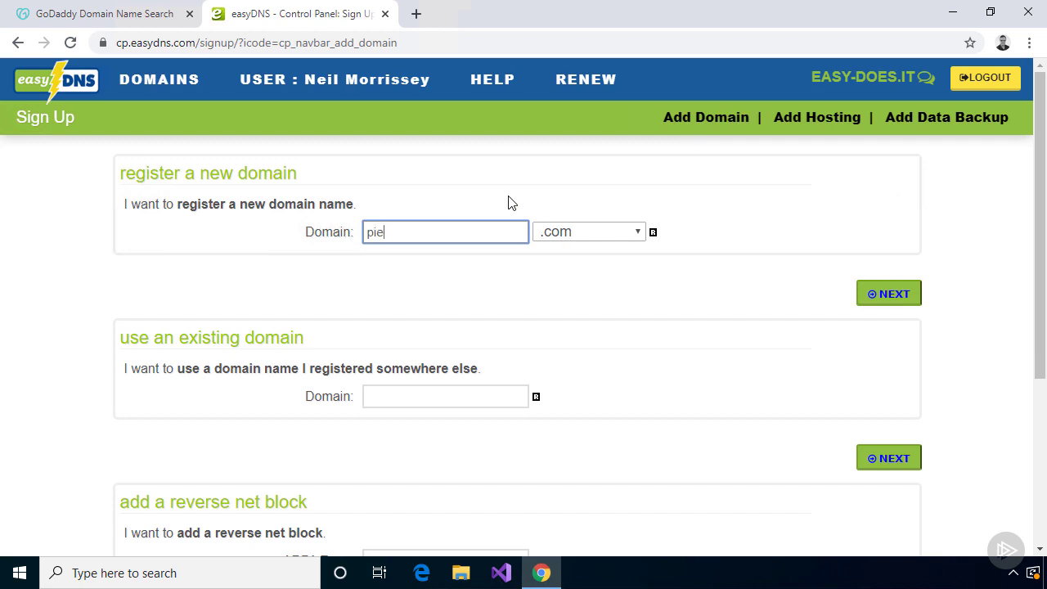
pyautogui.click(885, 297)
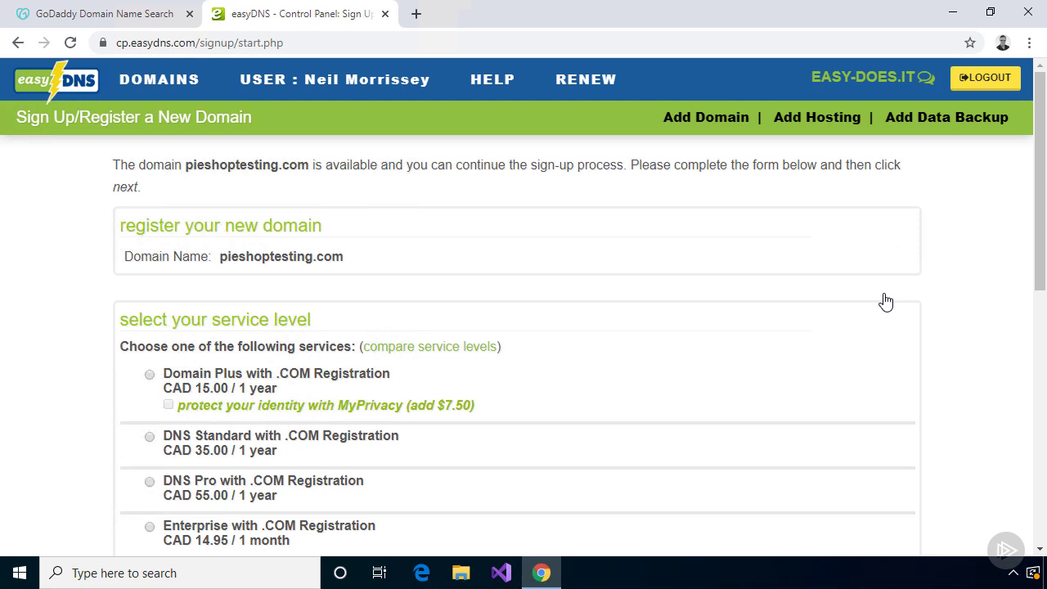
# Select Domain Plus with .COM Registration, add MyPrivacy protection, and continue
pyautogui.click(147, 376)
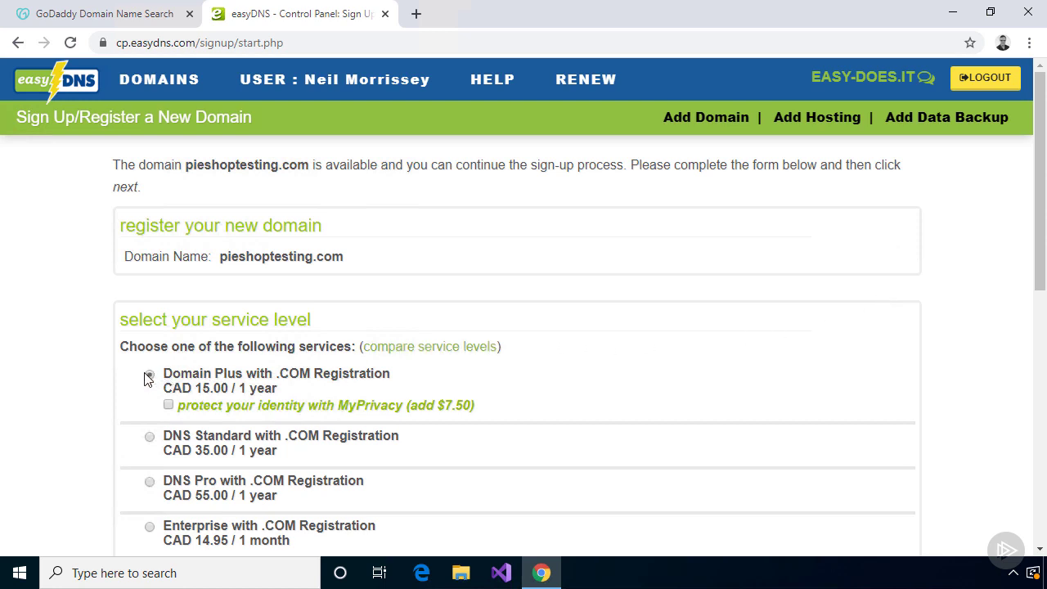
pyautogui.click(170, 410)
pyautogui.scroll(-6, 172, 413)
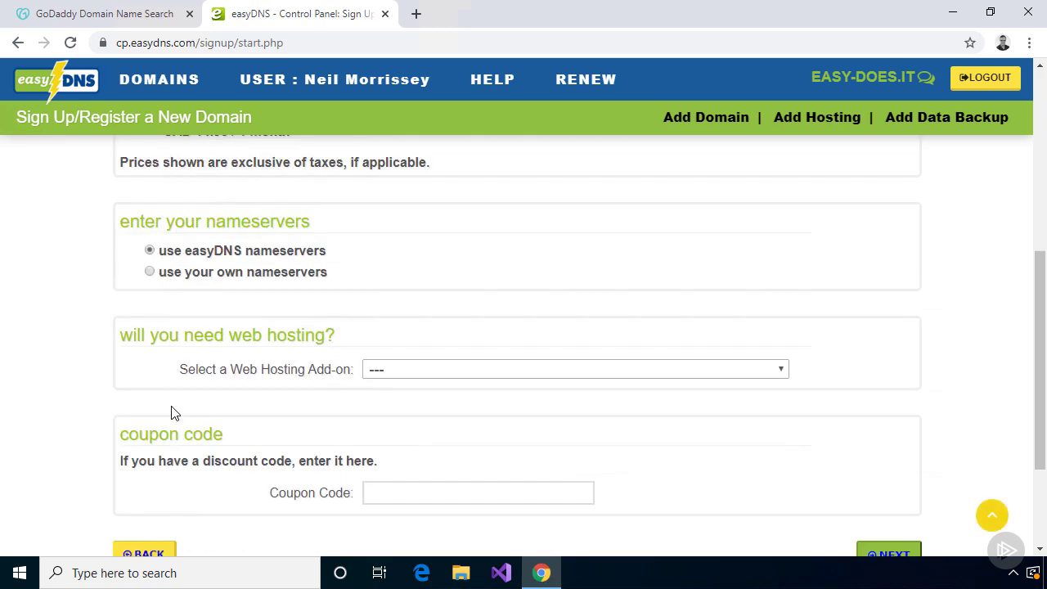
pyautogui.click(889, 475)
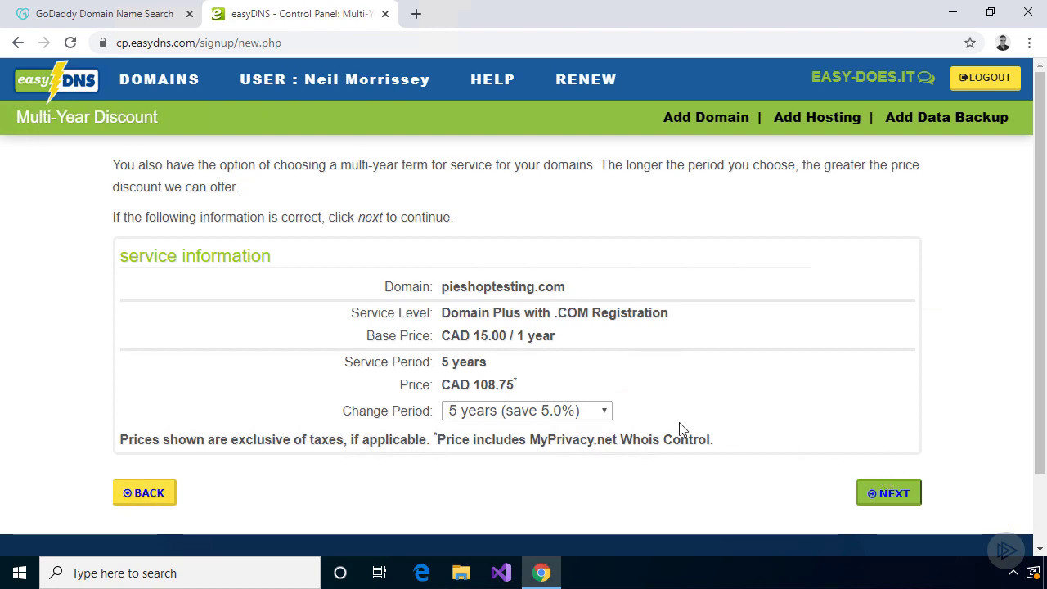
# Change the registration period to 2 years at CAD 45.00 and continue
pyautogui.click(605, 413)
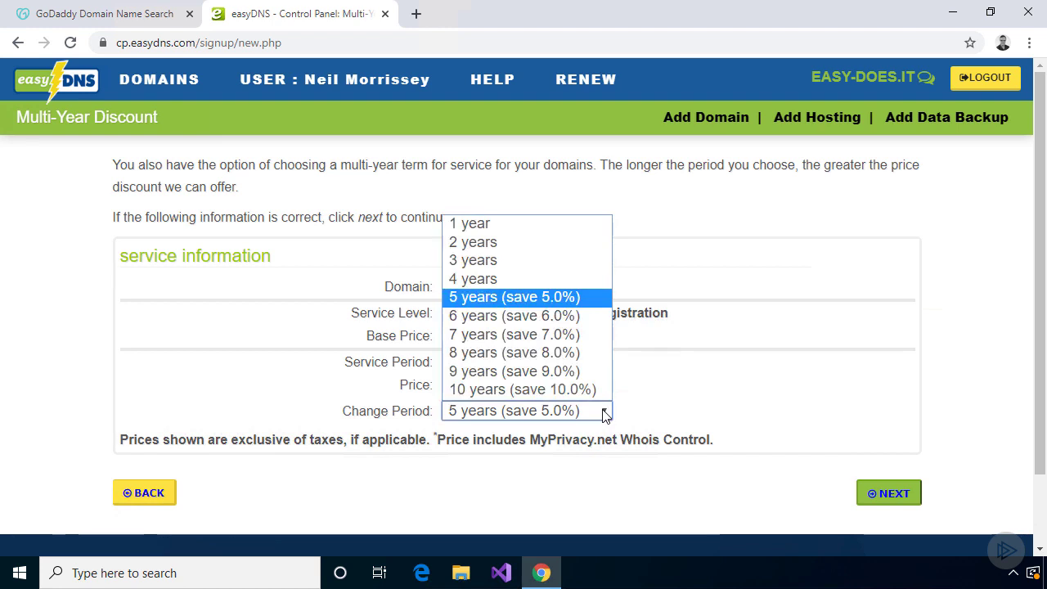
pyautogui.click(573, 243)
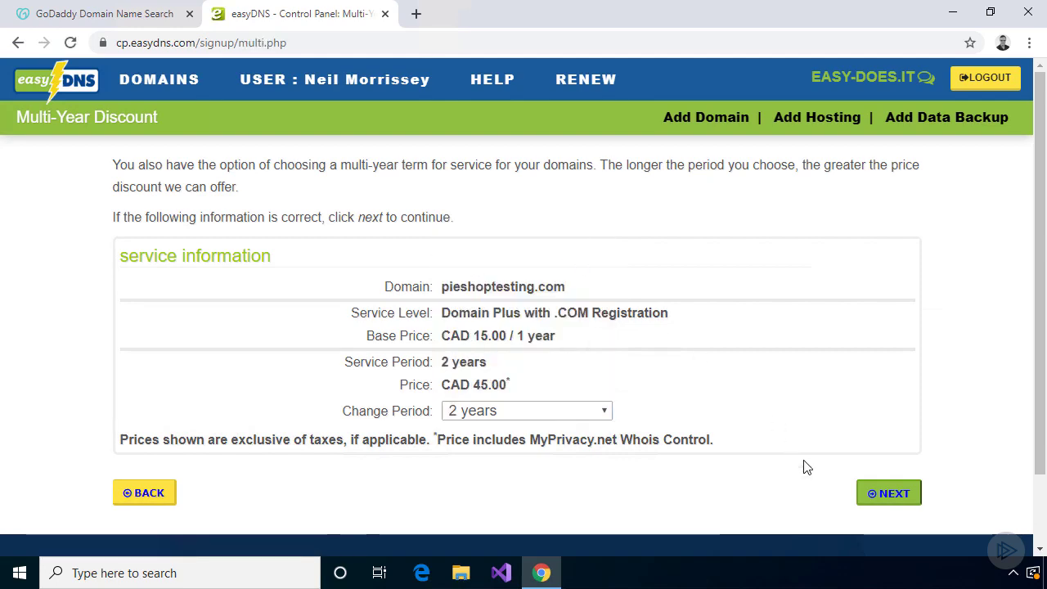
pyautogui.click(880, 494)
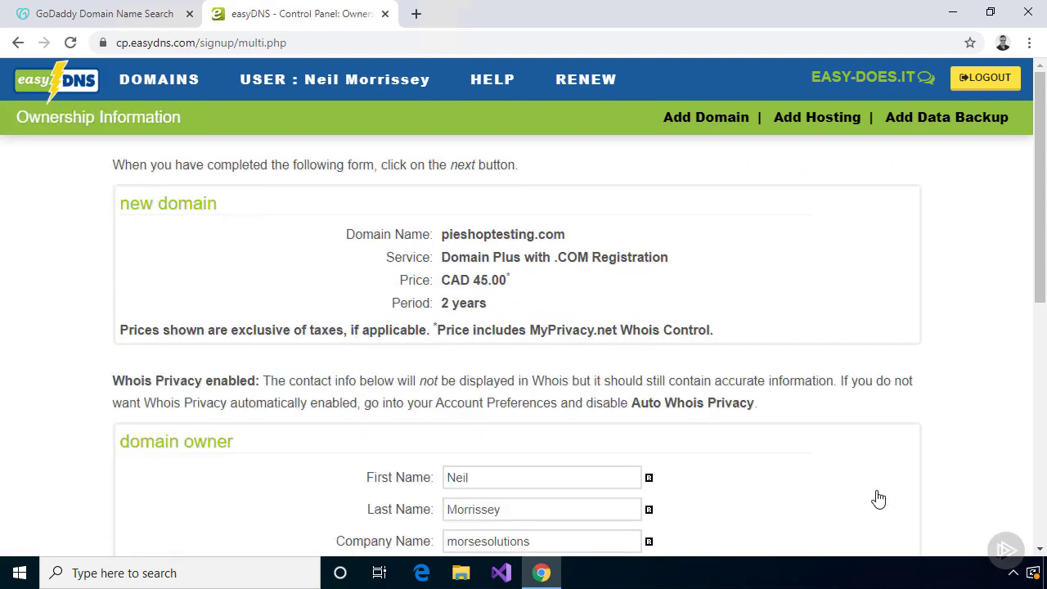
# Submit the Ownership Information form, adding pieshoptesting.com to the cart for CAD 45.00
pyautogui.scroll(-6, 879, 498)
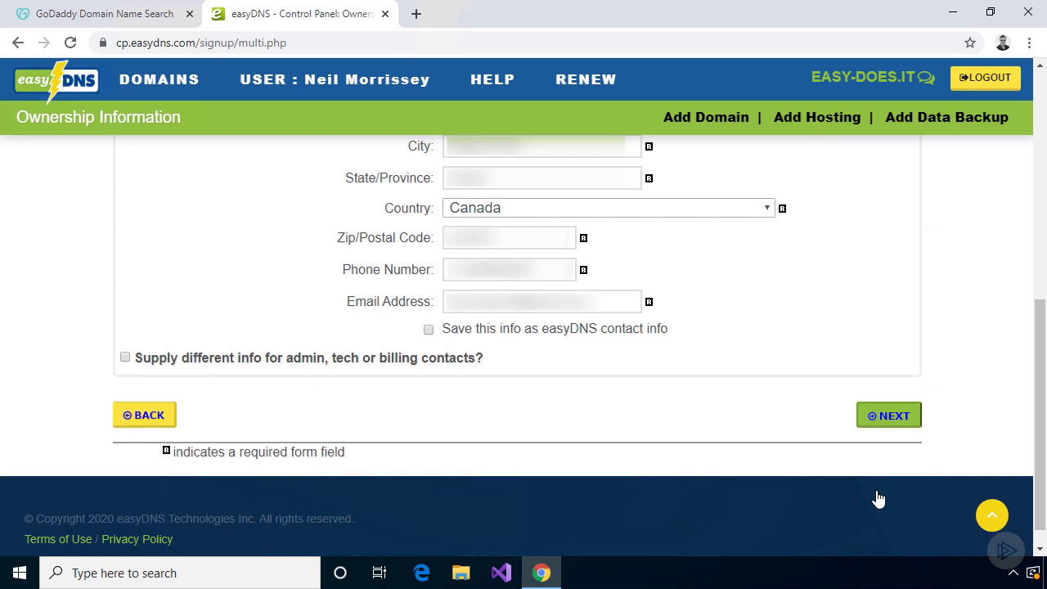
pyautogui.click(885, 424)
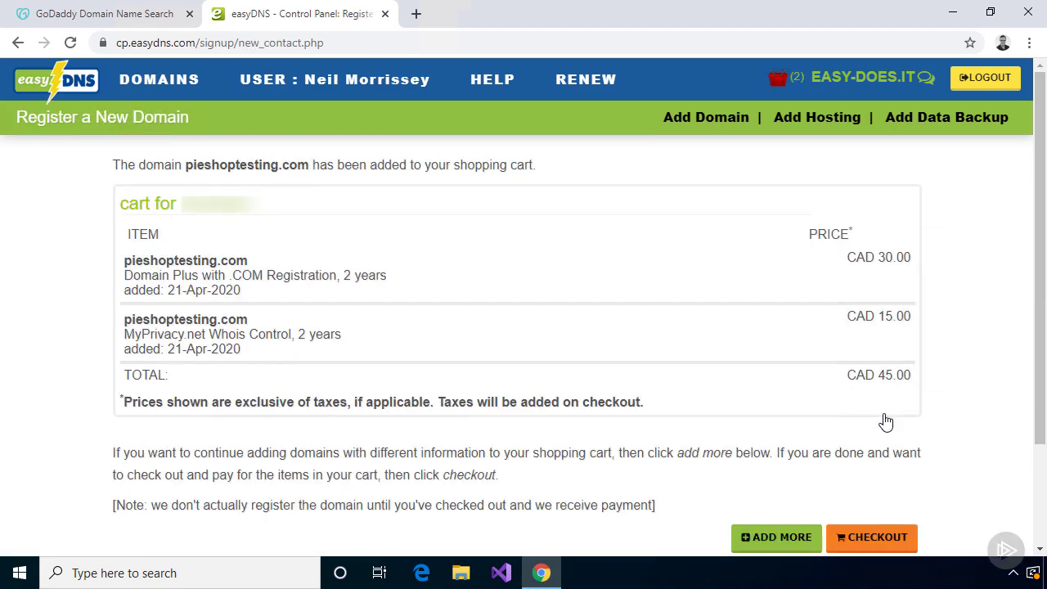
# Check out, accept Terms, Registration Agreement and Deletion Policy, and pay CAD 51.36 via PayPal
pyautogui.click(872, 540)
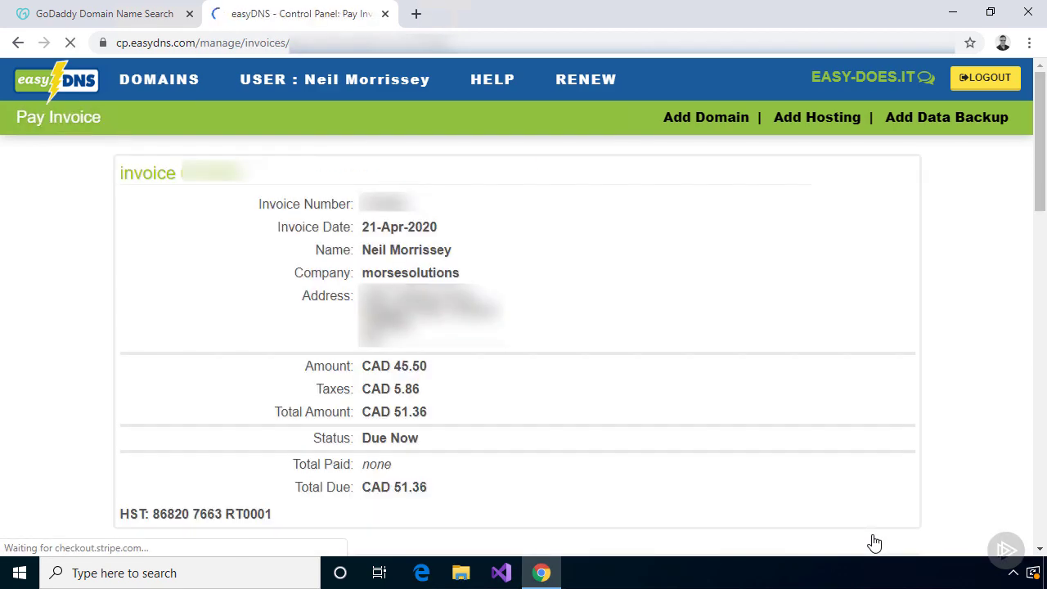
pyautogui.scroll(-6, 869, 487)
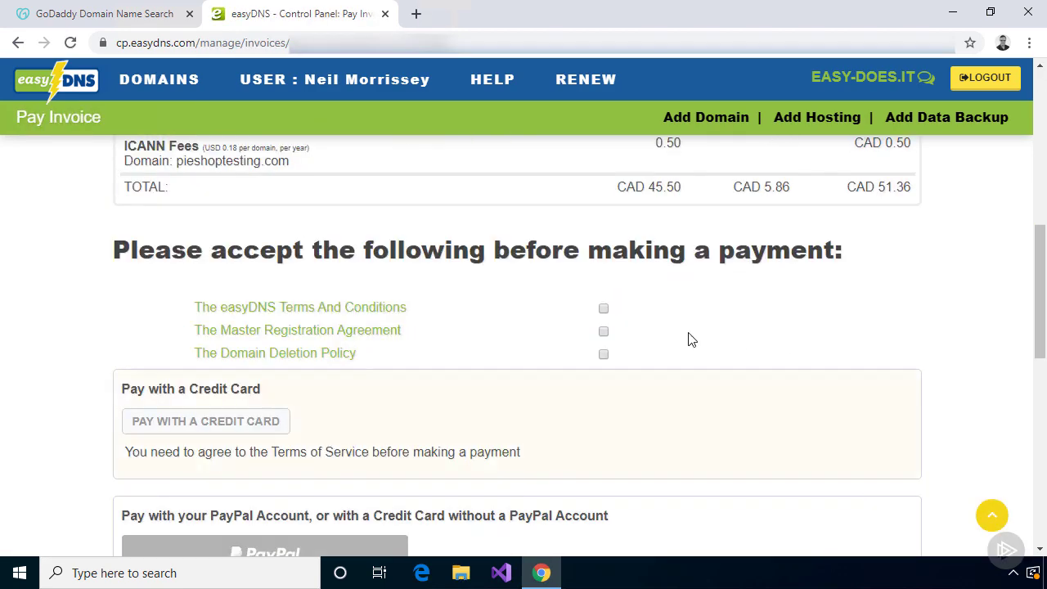
pyautogui.click(604, 309)
pyautogui.click(604, 332)
pyautogui.click(604, 356)
pyautogui.scroll(-3, 605, 361)
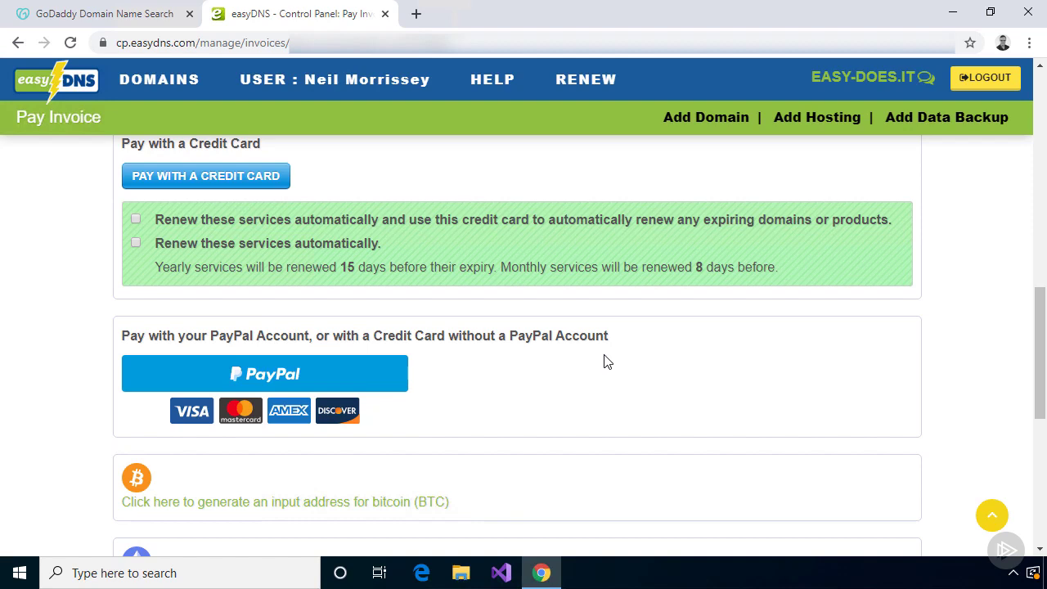
pyautogui.click(373, 381)
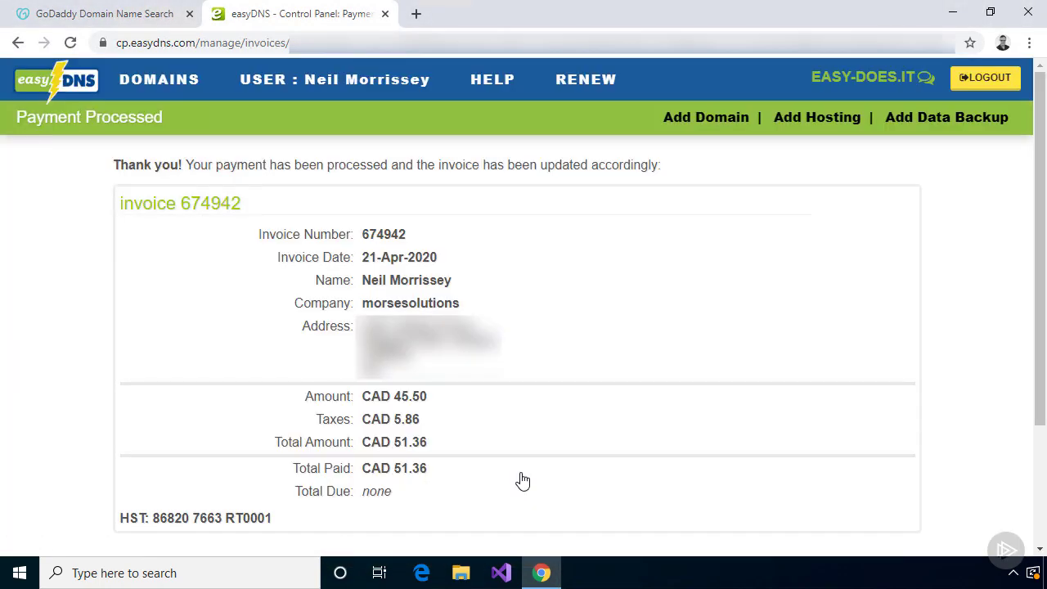
# Finish payment and find pieshoptesting.com among the 7 domains in Domain Administration
pyautogui.scroll(-1, 523, 480)
pyautogui.click(888, 494)
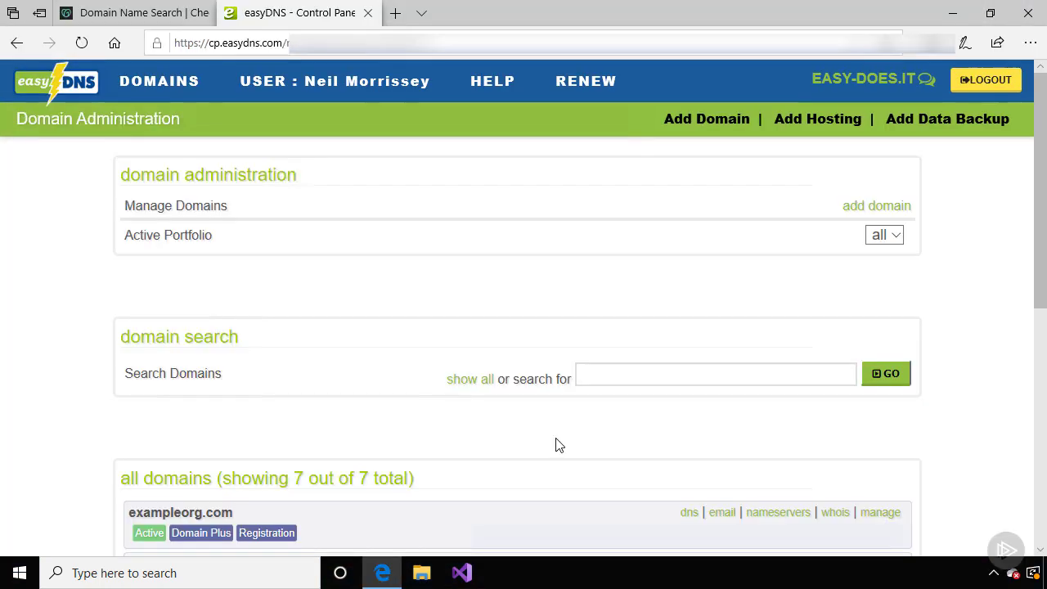
pyautogui.scroll(-1, 575, 494)
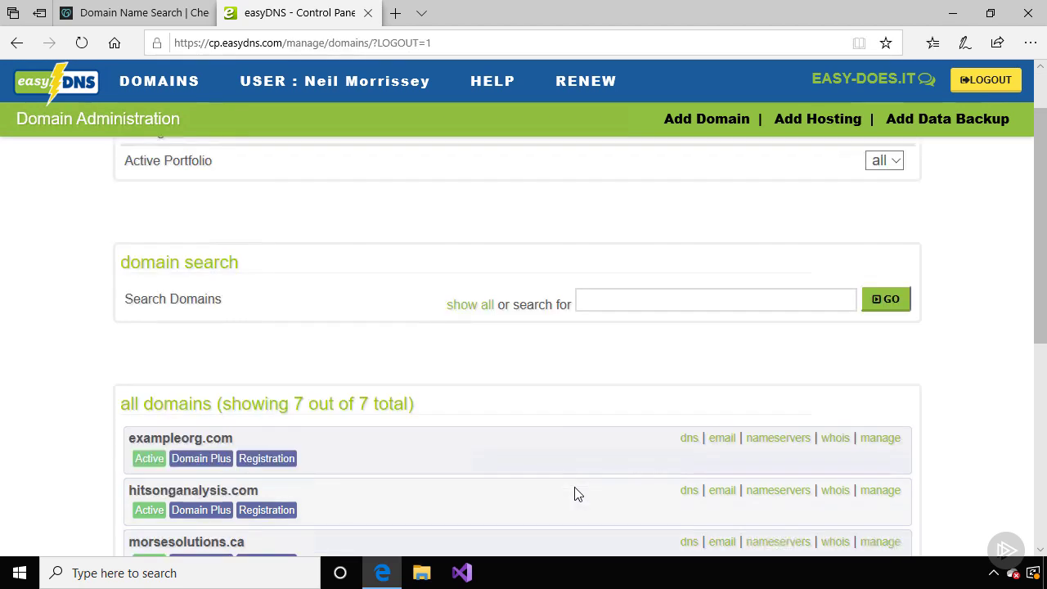
pyautogui.scroll(-3, 576, 494)
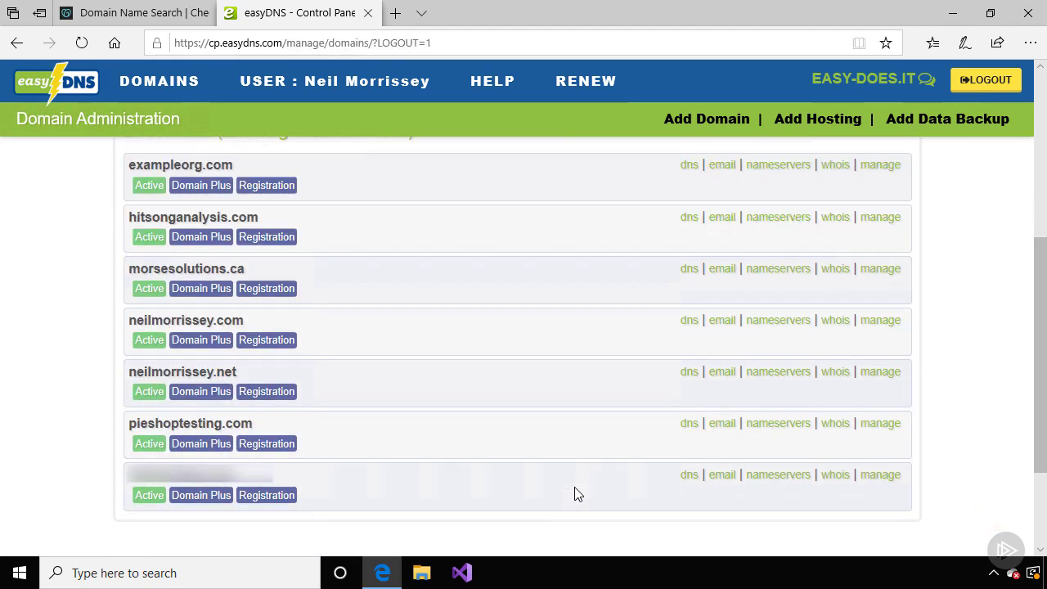